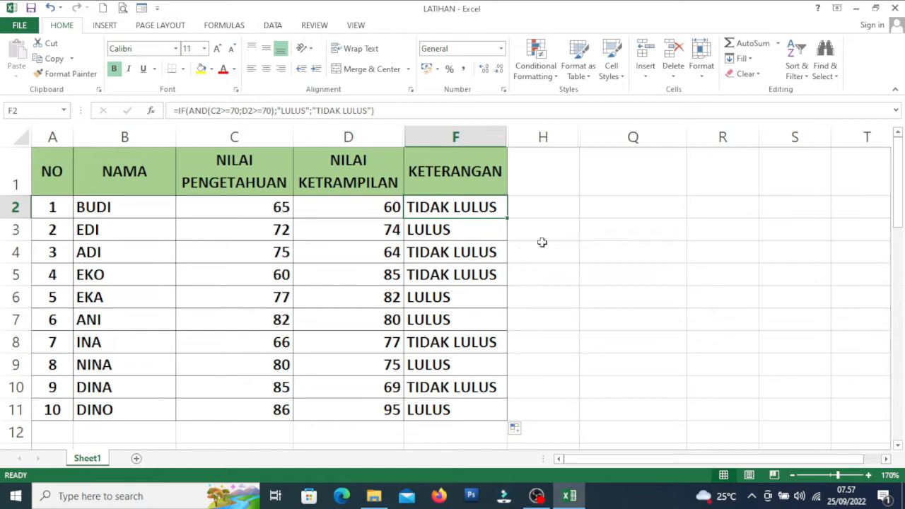
- Replace the KETERANGAN header in cell F1 with "IF AND"
{"action": "left_click", "coordinate": [464, 173]}
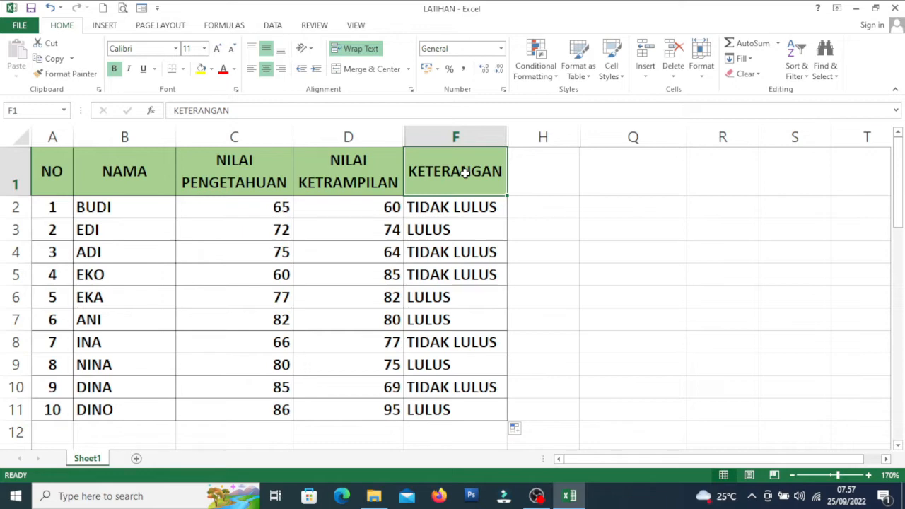
{"action": "type", "text": "IF"}
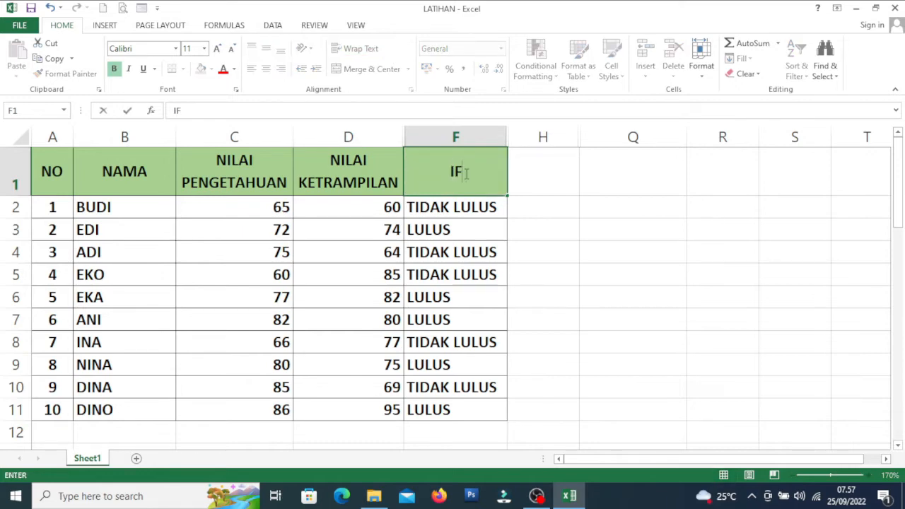
{"action": "type", "text": " AD"}
{"action": "key", "text": "BackSpace"}
{"action": "type", "text": "ND"}
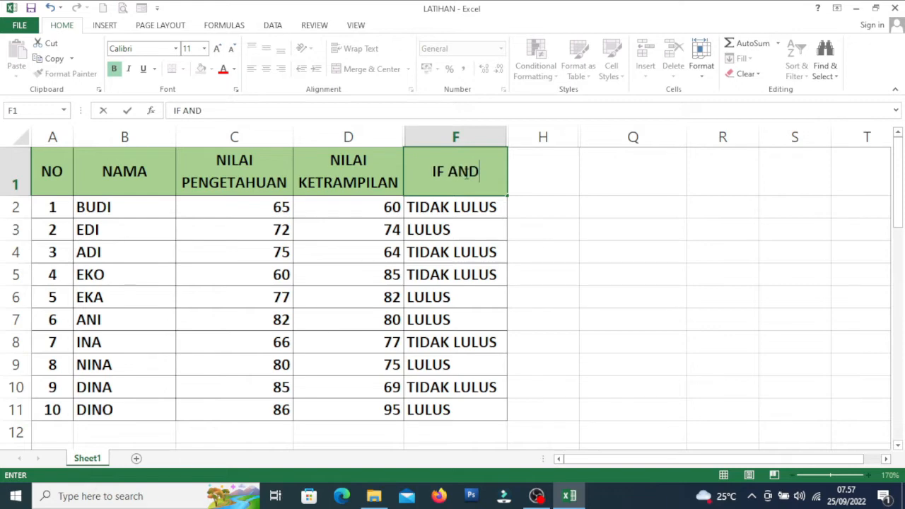
{"action": "left_click", "coordinate": [534, 179]}
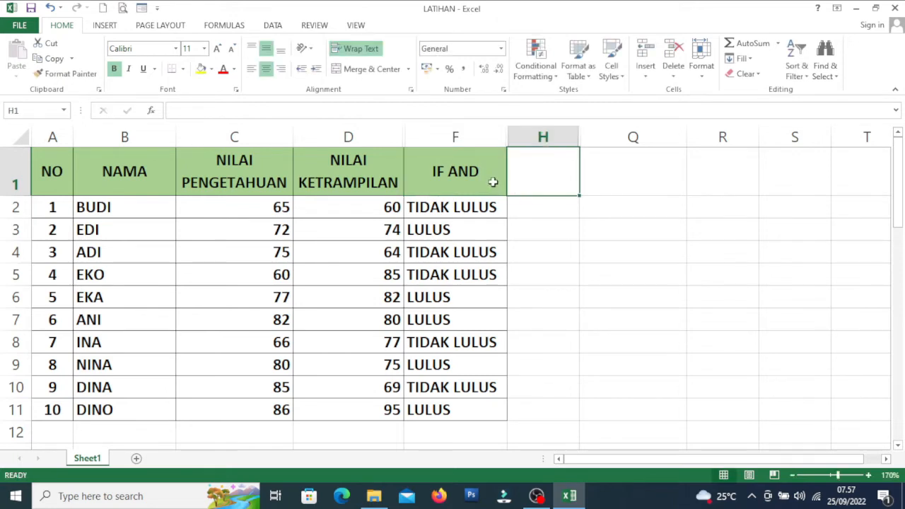
- Copy the IF AND header from F1 to H1 and change its text to "IF OR"
{"action": "left_click", "coordinate": [493, 182]}
{"action": "left_click_drag", "start_coordinate": [516, 197], "coordinate": [553, 188]}
{"action": "left_click", "coordinate": [553, 179]}
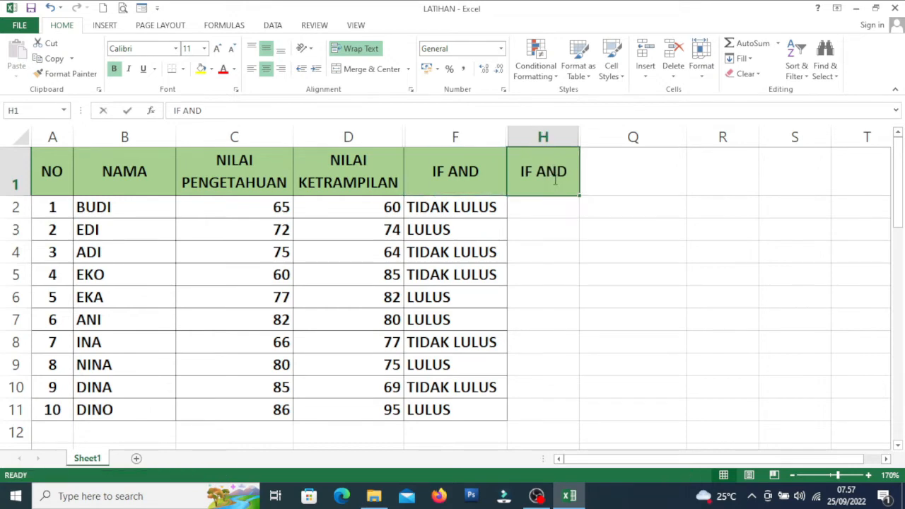
{"action": "double_click", "coordinate": [554, 179]}
{"action": "double_click", "coordinate": [556, 172]}
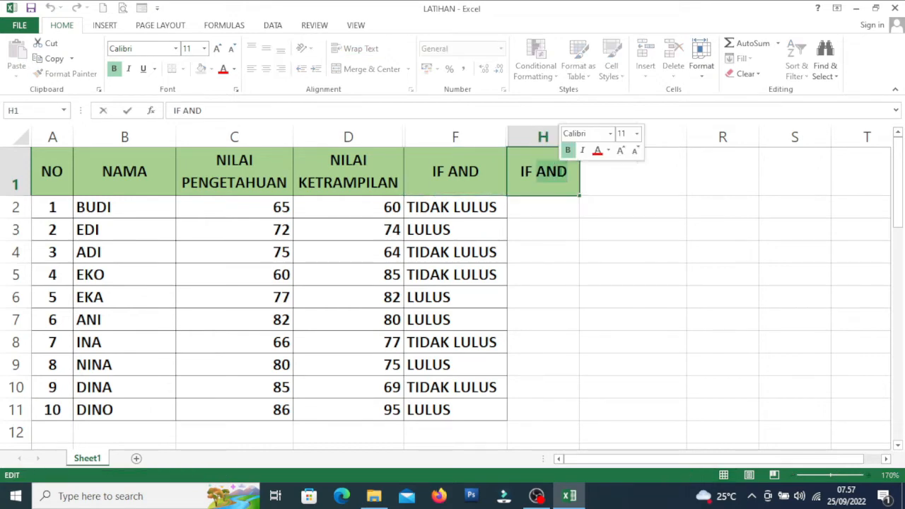
{"action": "type", "text": "OR"}
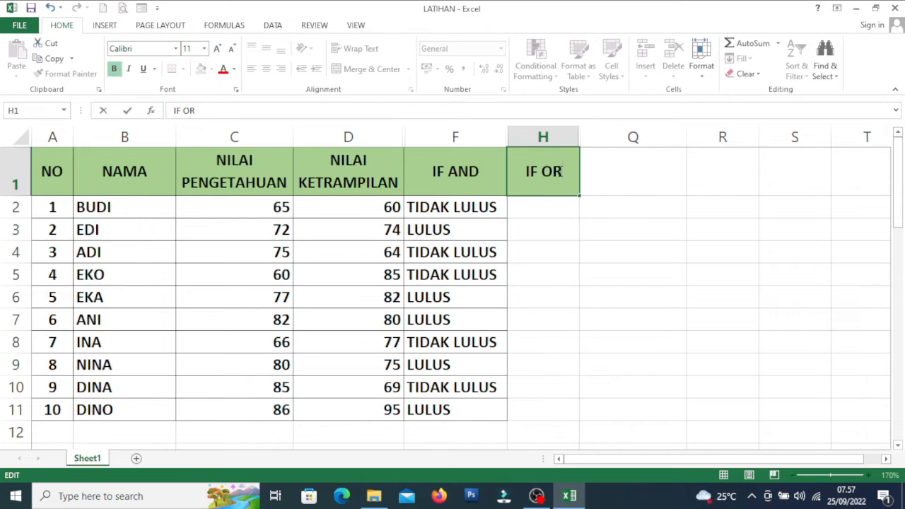
{"action": "left_click", "coordinate": [586, 244]}
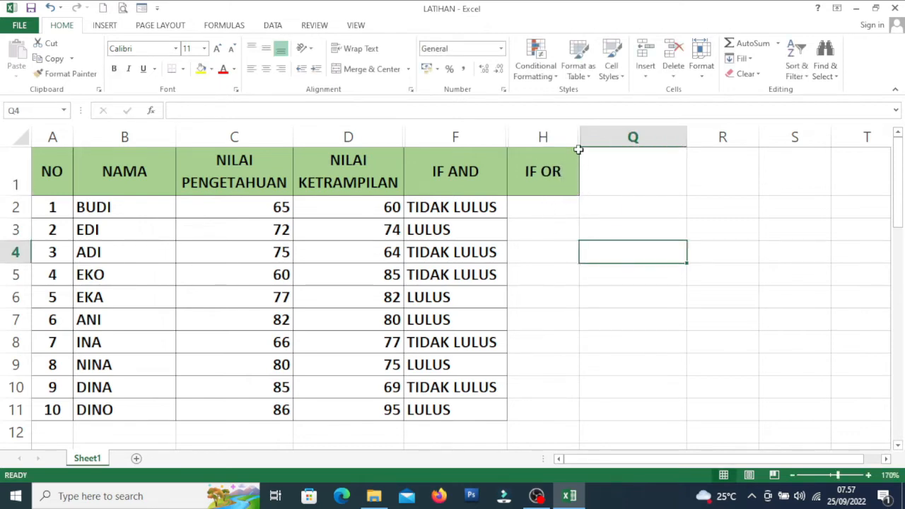
- Widen column H and apply all borders to cells H2:H11
{"action": "left_click_drag", "start_coordinate": [579, 137], "coordinate": [629, 143]}
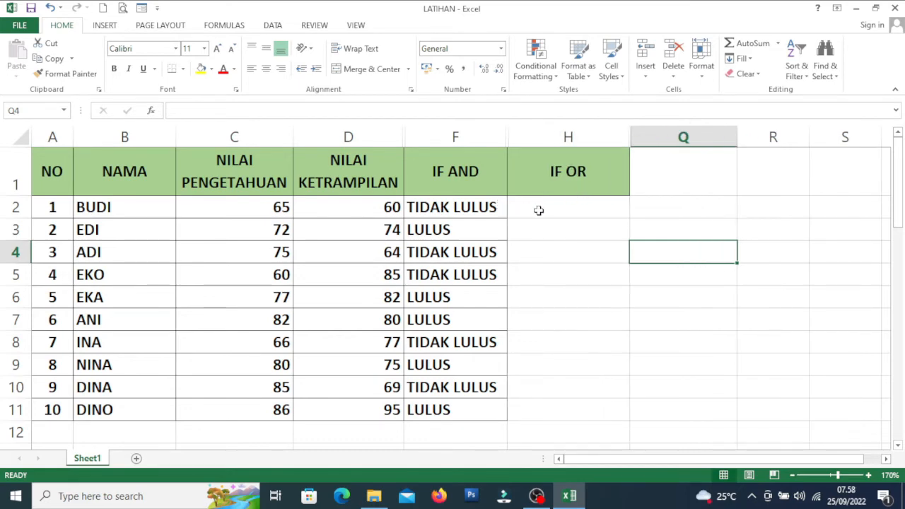
{"action": "left_click_drag", "start_coordinate": [539, 210], "coordinate": [539, 407]}
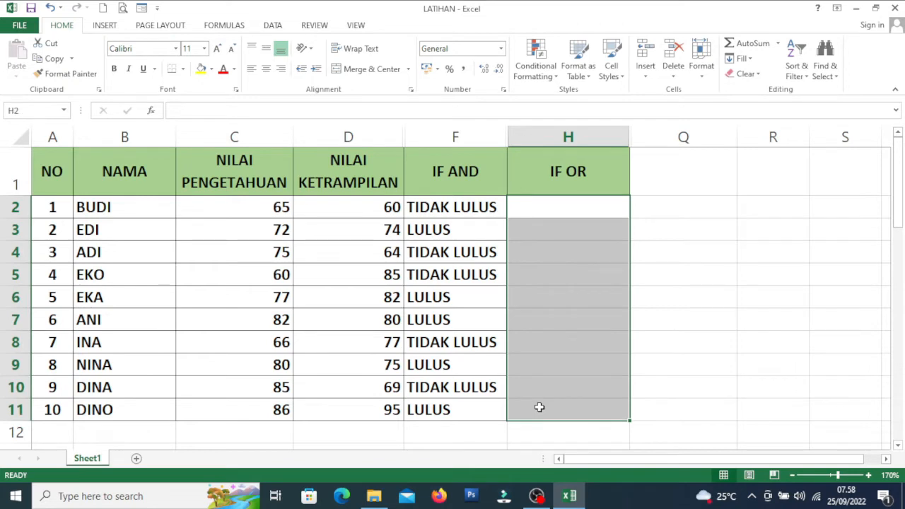
{"action": "left_click", "coordinate": [184, 69]}
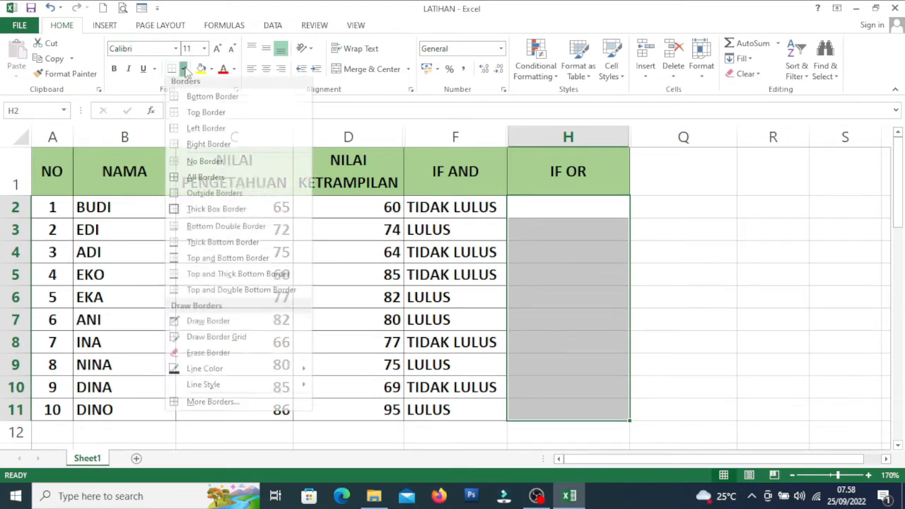
{"action": "left_click", "coordinate": [192, 183]}
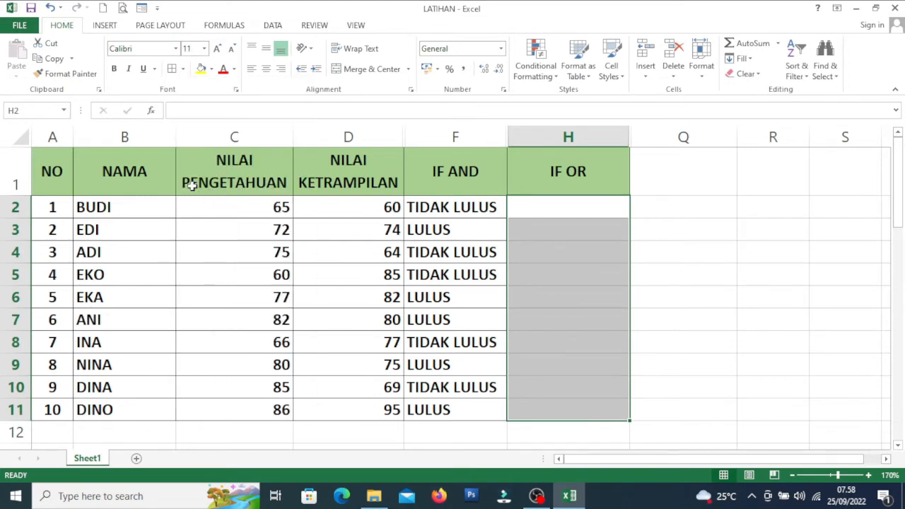
- Begin a formula in H2 with an OR test nested in IF, entering C2>=70 as the first condition
{"action": "left_click", "coordinate": [567, 208]}
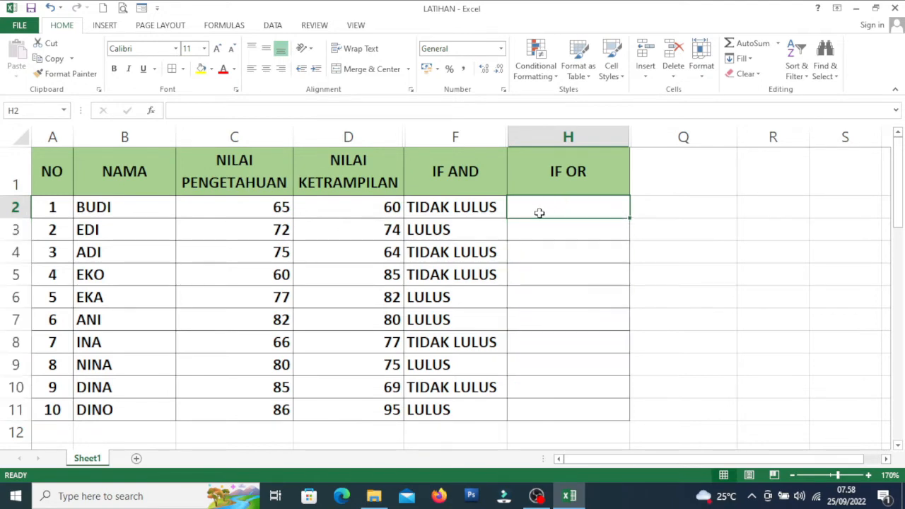
{"action": "type", "text": "="}
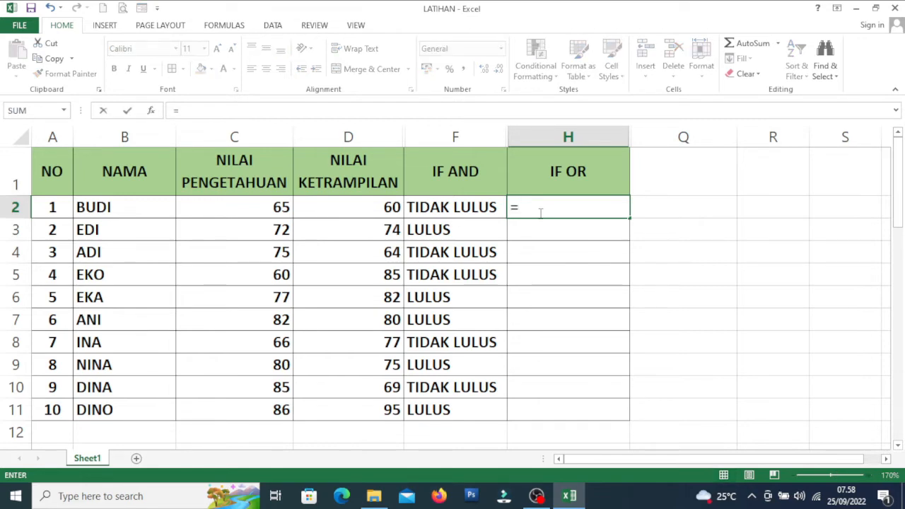
{"action": "type", "text": "I"}
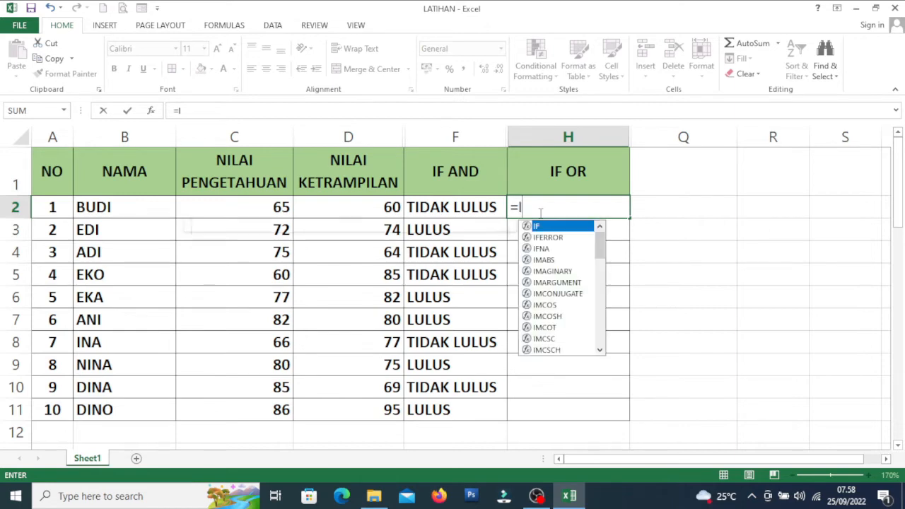
{"action": "type", "text": "F"}
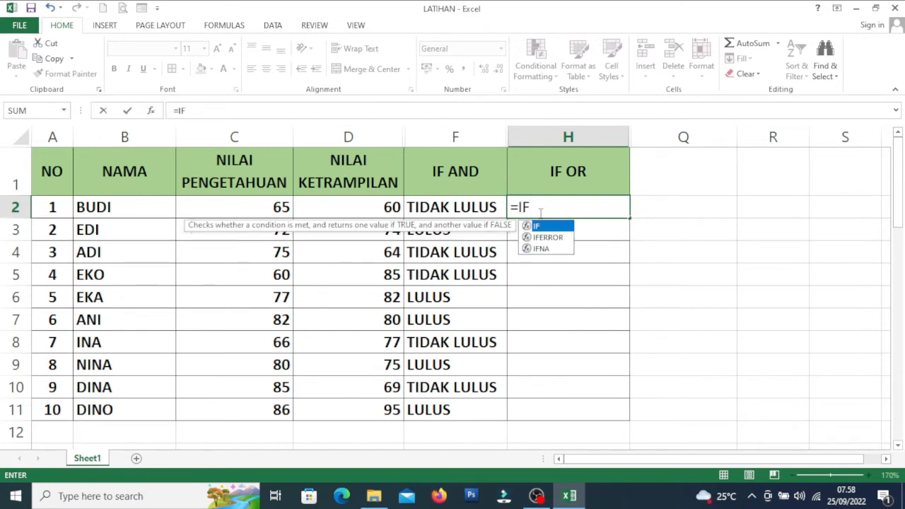
{"action": "type", "text": "("}
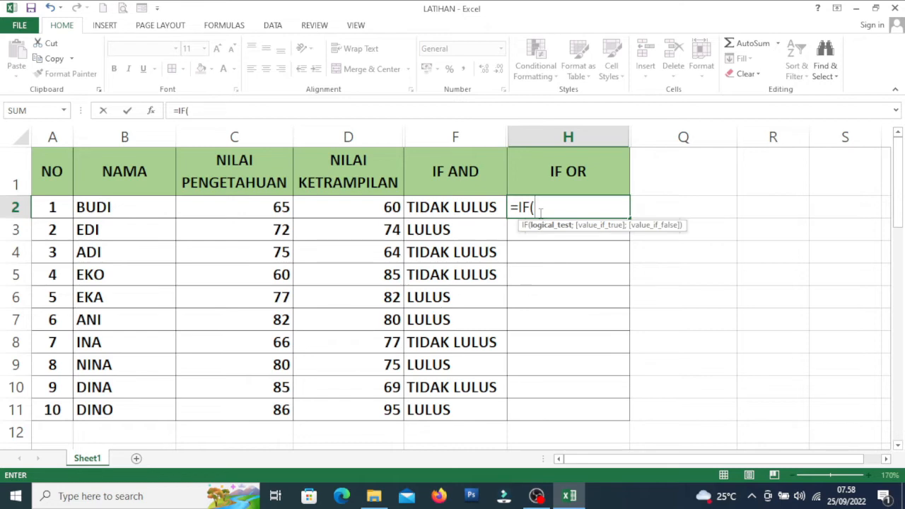
{"action": "type", "text": "OR"}
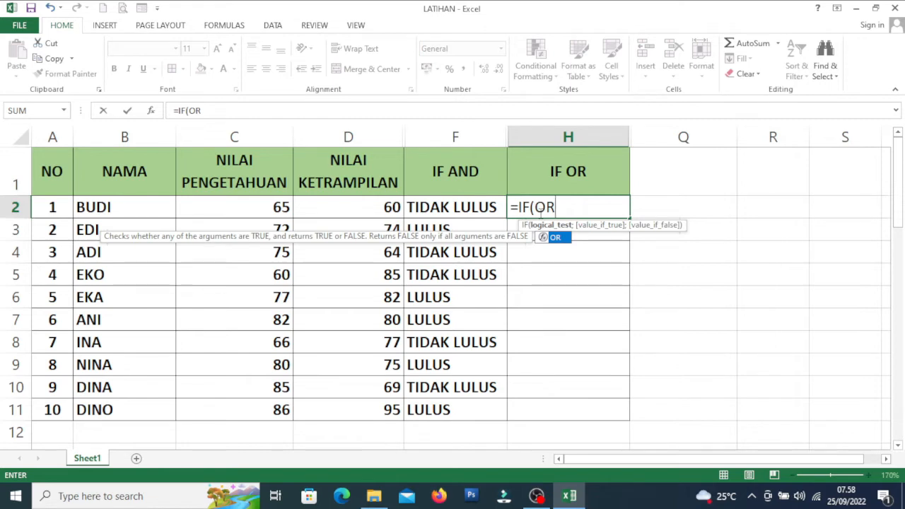
{"action": "type", "text": "("}
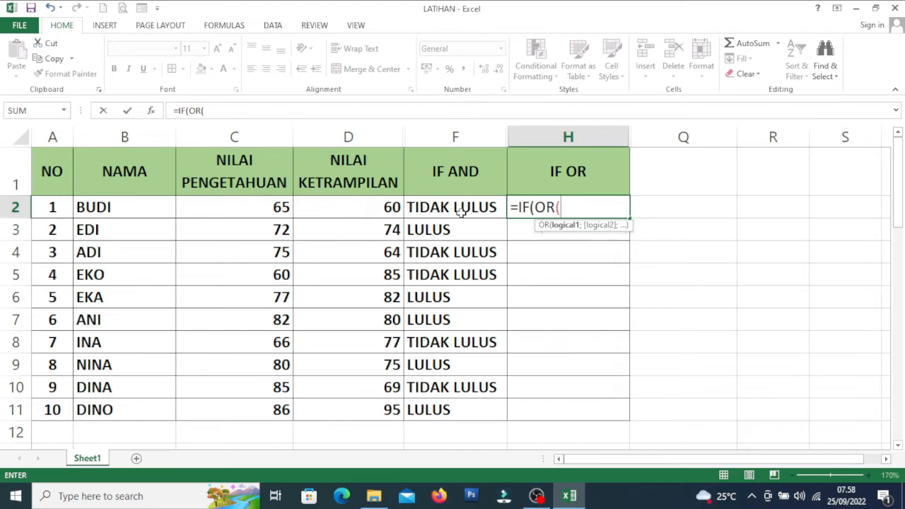
{"action": "left_click", "coordinate": [260, 206]}
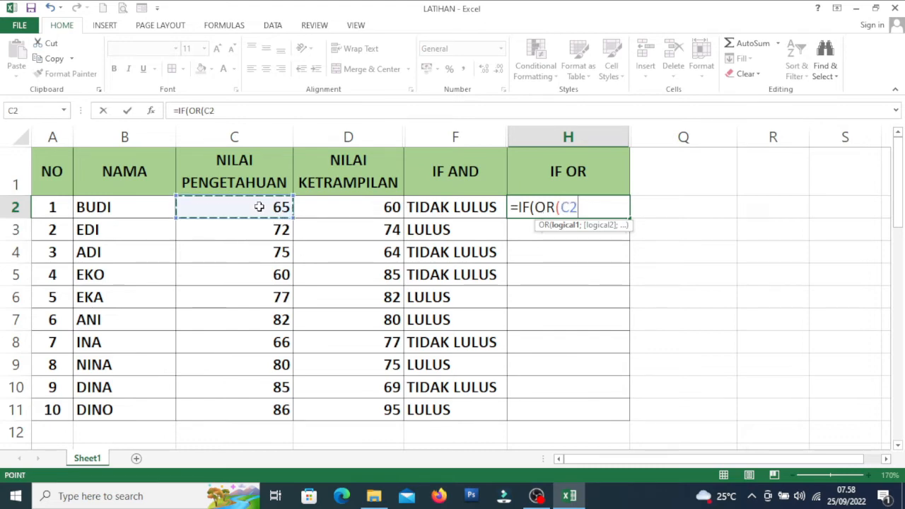
{"action": "type", "text": ">"}
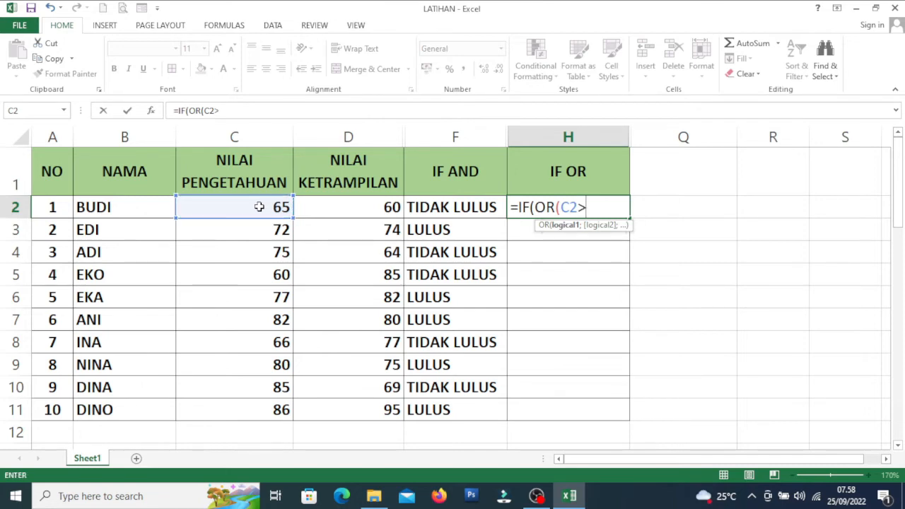
{"action": "type", "text": "=70;"}
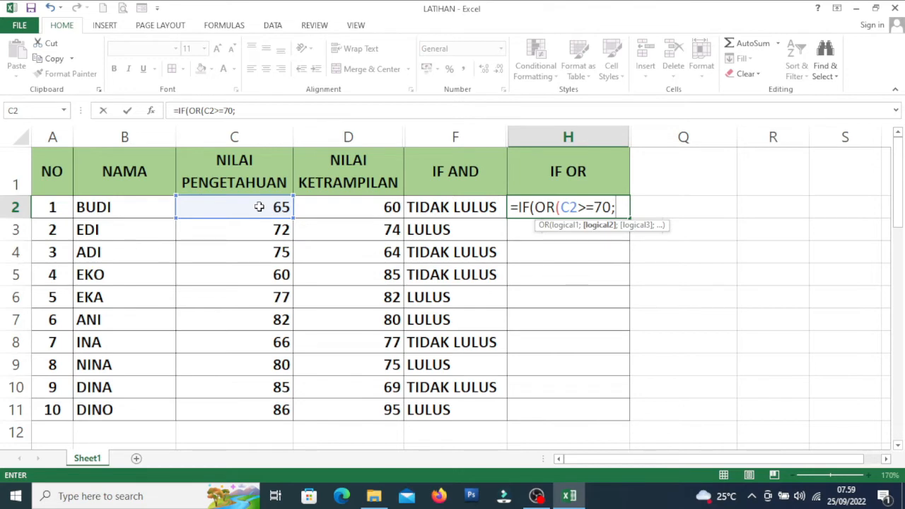
- Add D2>=70 as the second condition and close the OR function in the H2 formula
{"action": "left_click", "coordinate": [361, 208]}
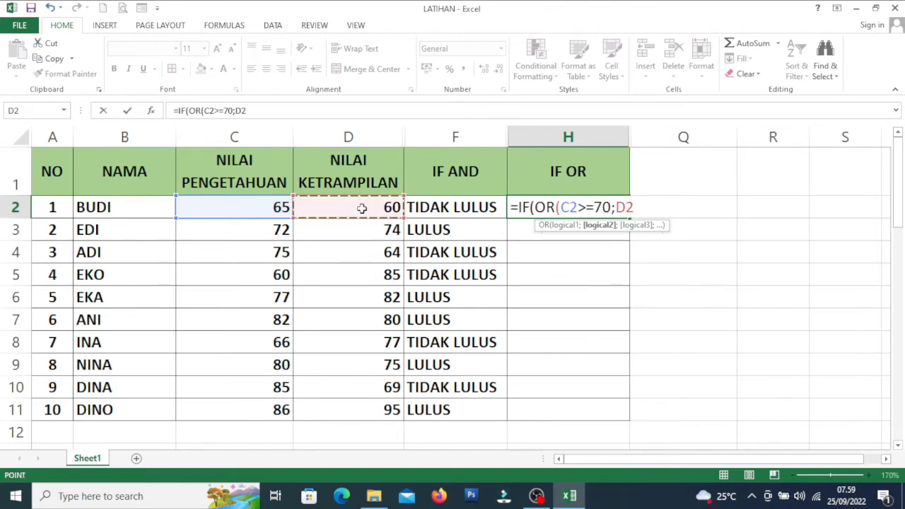
{"action": "type", "text": ">"}
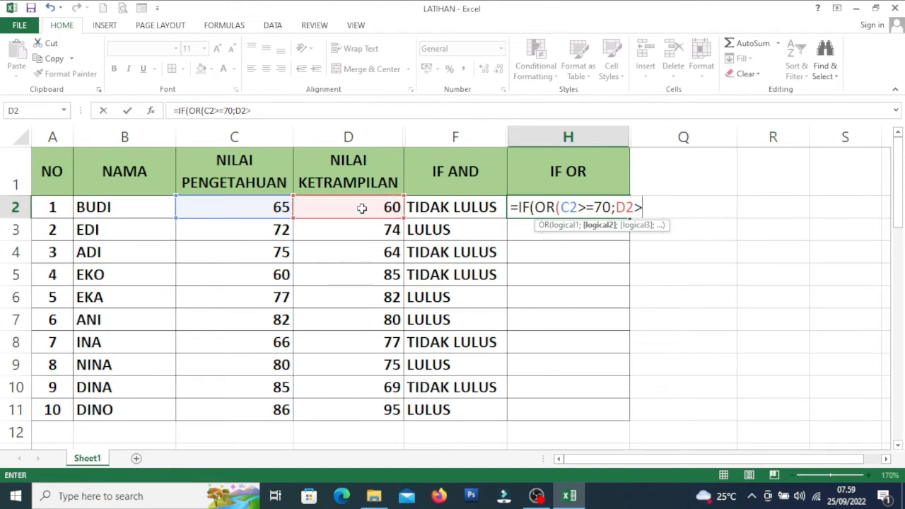
{"action": "type", "text": "+"}
{"action": "type", "text": "70"}
{"action": "key", "text": "BackSpace"}
{"action": "key", "text": "BackSpace"}
{"action": "key", "text": "BackSpace"}
{"action": "type", "text": "=70)"}
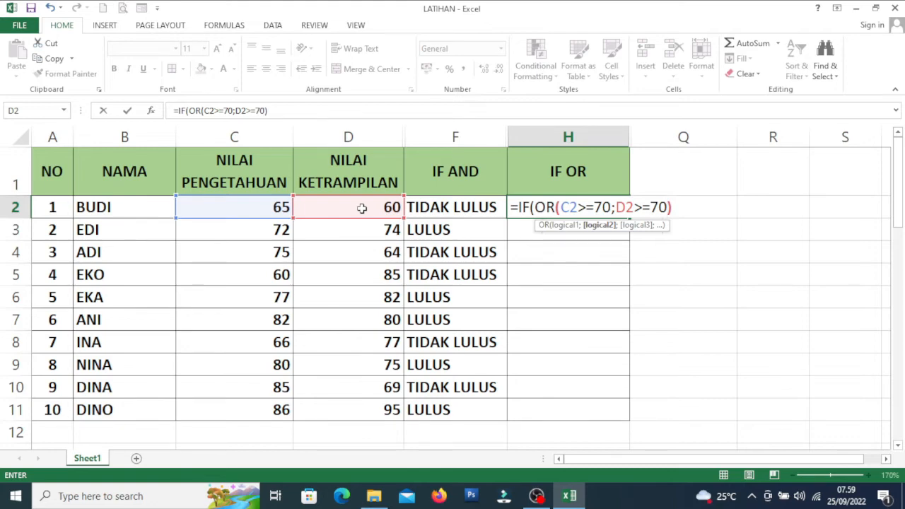
{"action": "type", "text": ";"}
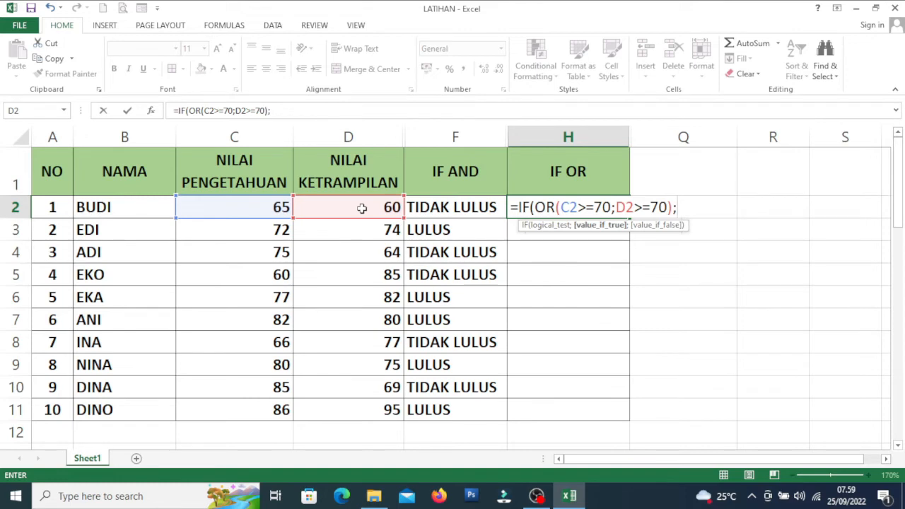
{"action": "type", "text": "\"LULUS\""}
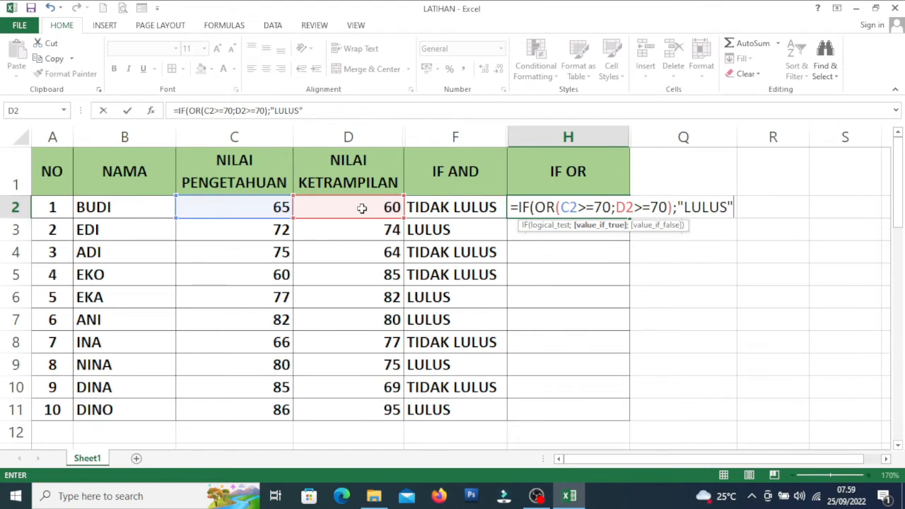
{"action": "type", "text": ";"}
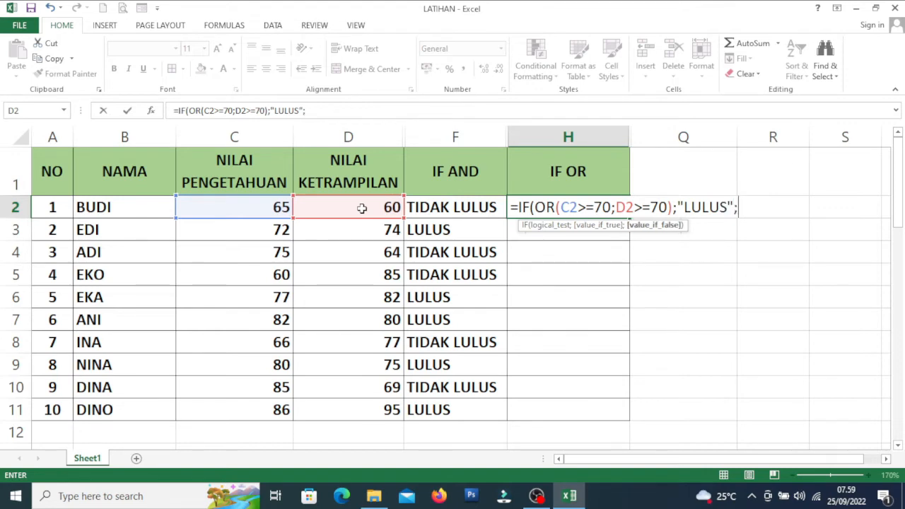
{"action": "type", "text": "\""}
{"action": "type", "text": "TIDA"}
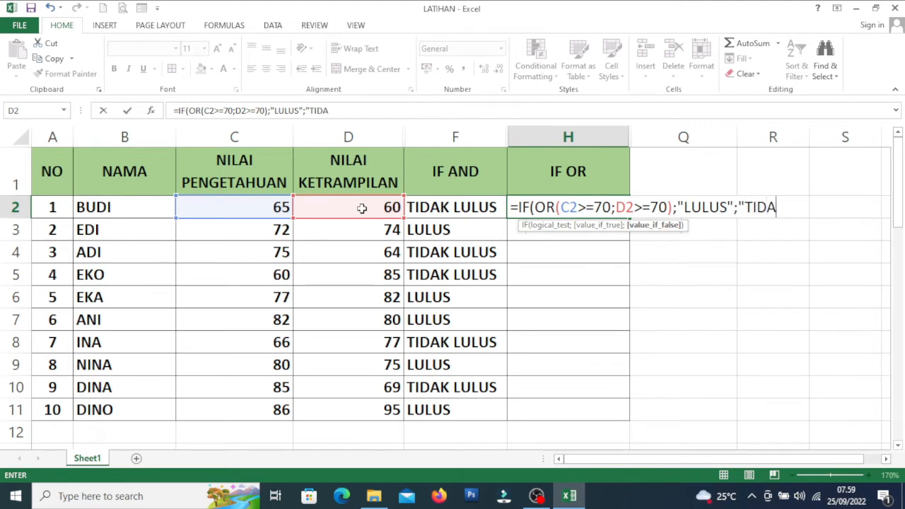
{"action": "type", "text": "K LULUS"}
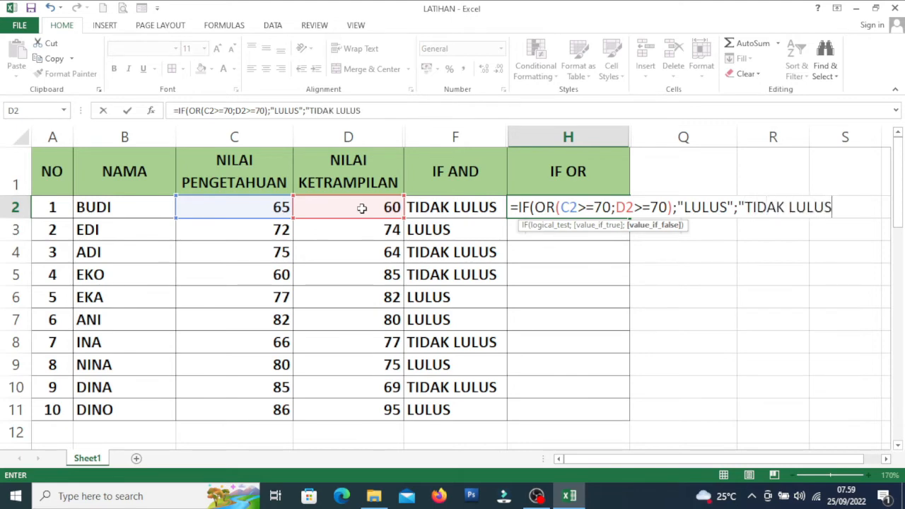
{"action": "type", "text": "\")"}
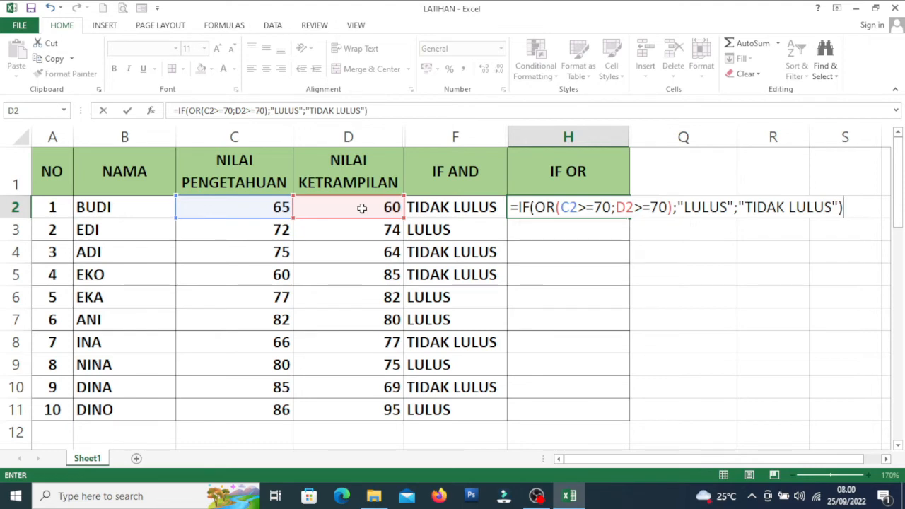
- Finish the H2 formula with "LULUS" as the true result and "TIDAK LULUS" as the false result, and enter it
{"action": "key", "text": "Return"}
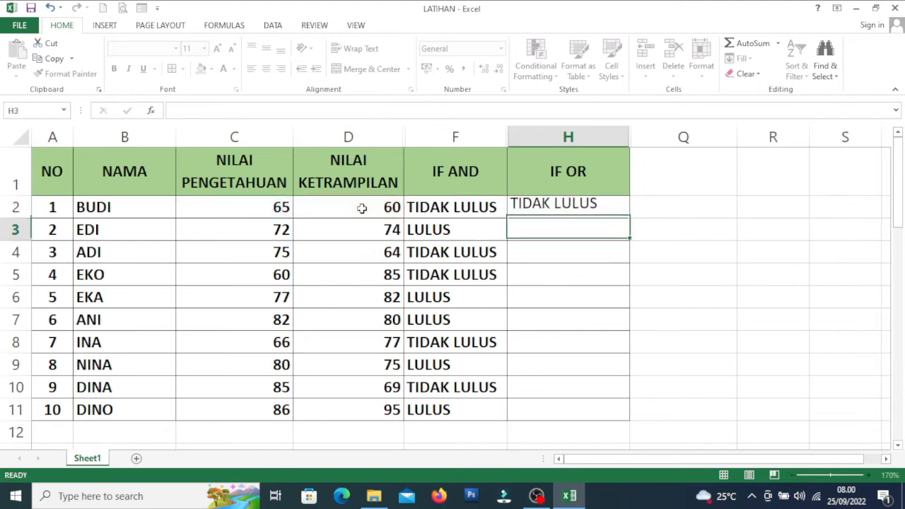
- Review the IF OR formula in H2 and fill it down through H11
{"action": "double_click", "coordinate": [571, 207]}
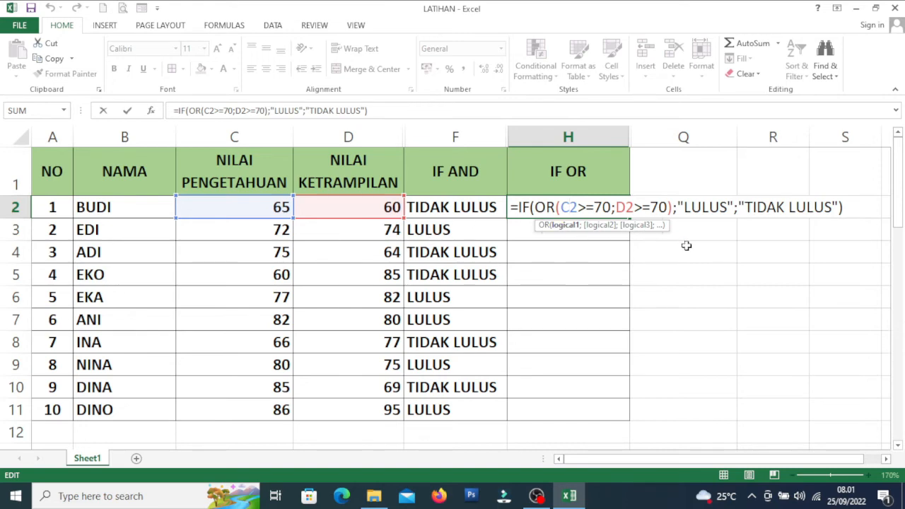
{"action": "key", "text": "Return"}
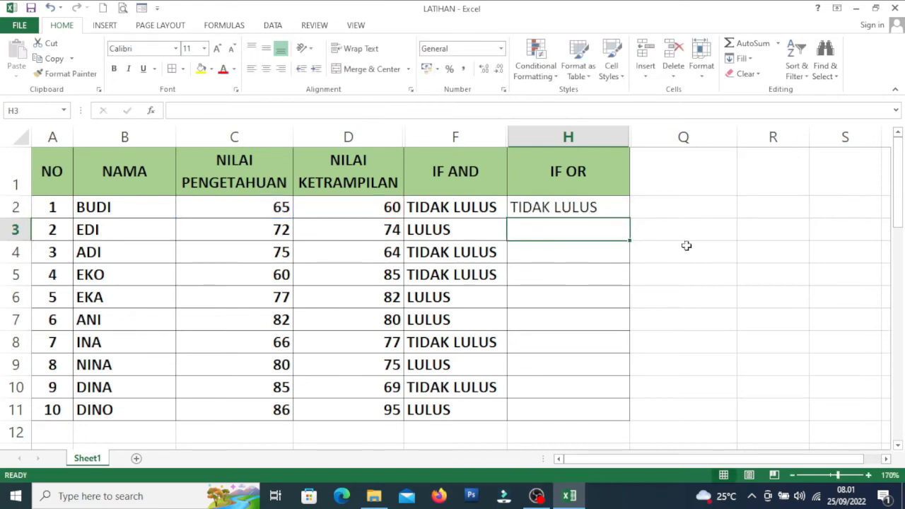
{"action": "left_click", "coordinate": [606, 209]}
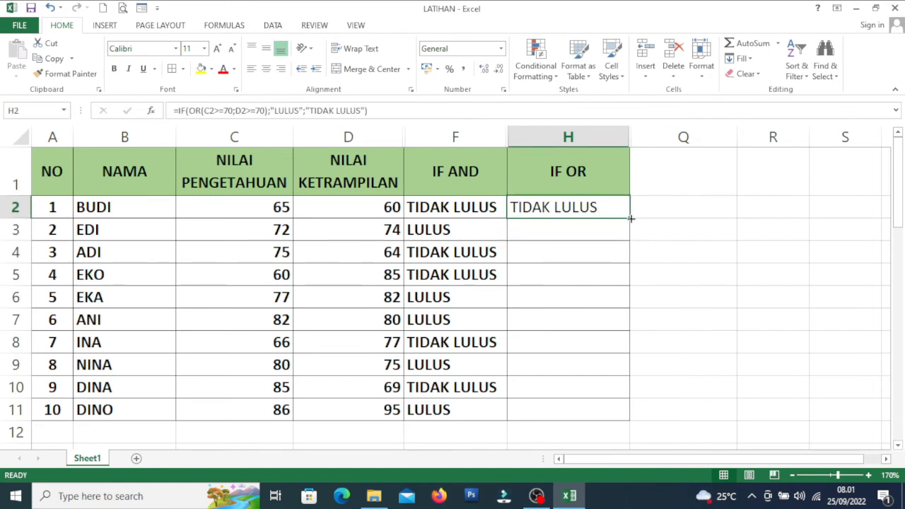
{"action": "double_click", "coordinate": [631, 218]}
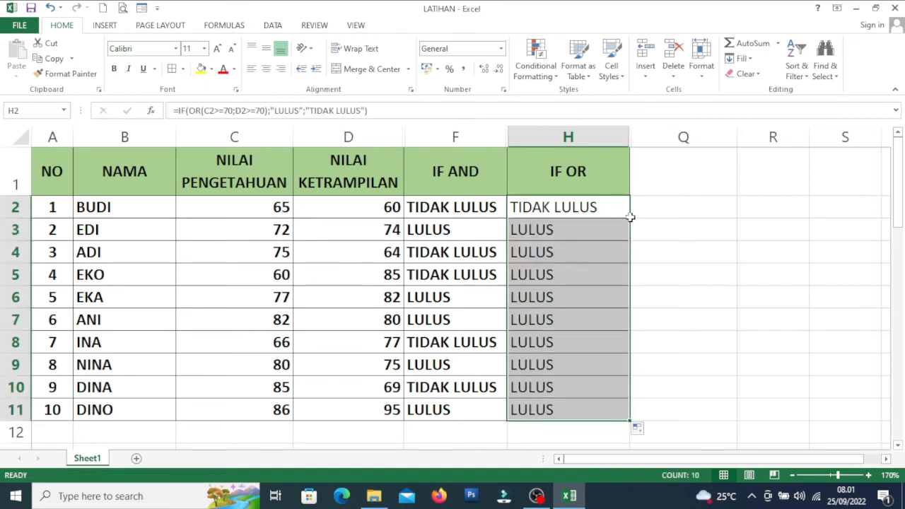
{"action": "left_click", "coordinate": [700, 287]}
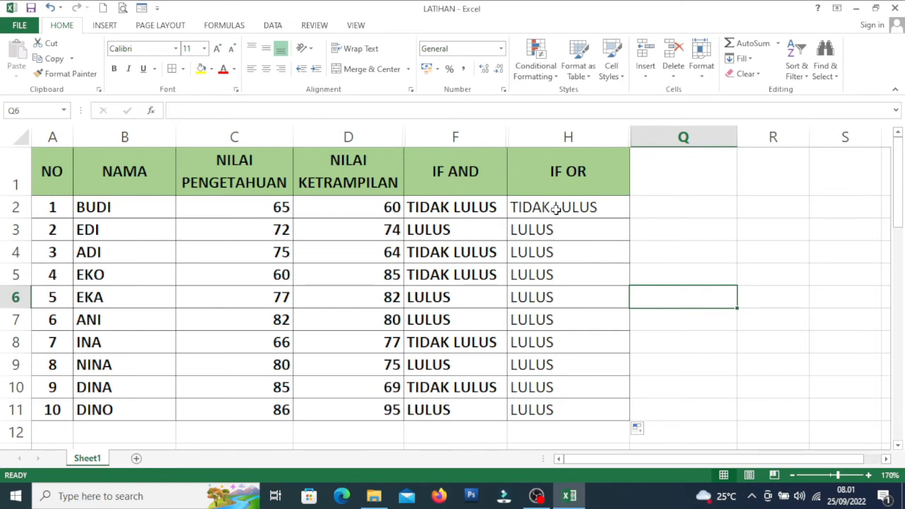
{"action": "left_click", "coordinate": [562, 136]}
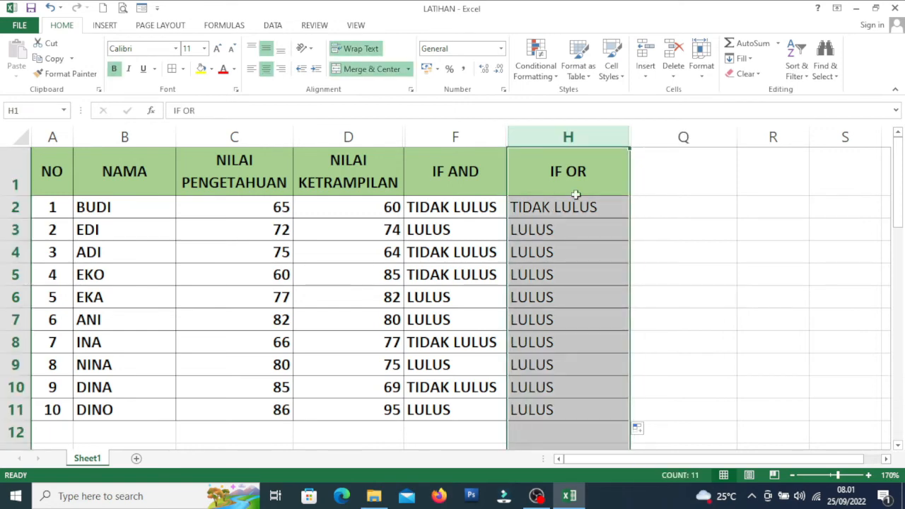
{"action": "left_click", "coordinate": [674, 235]}
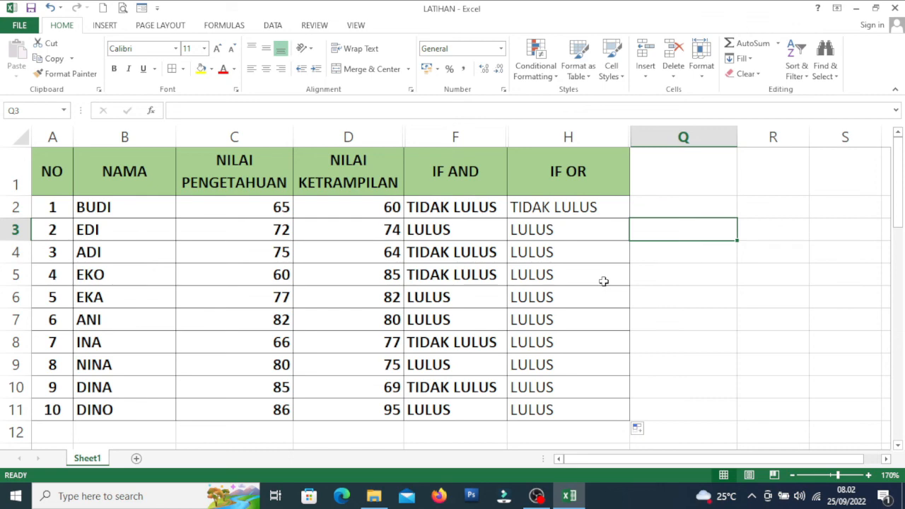
{"action": "left_click", "coordinate": [673, 212]}
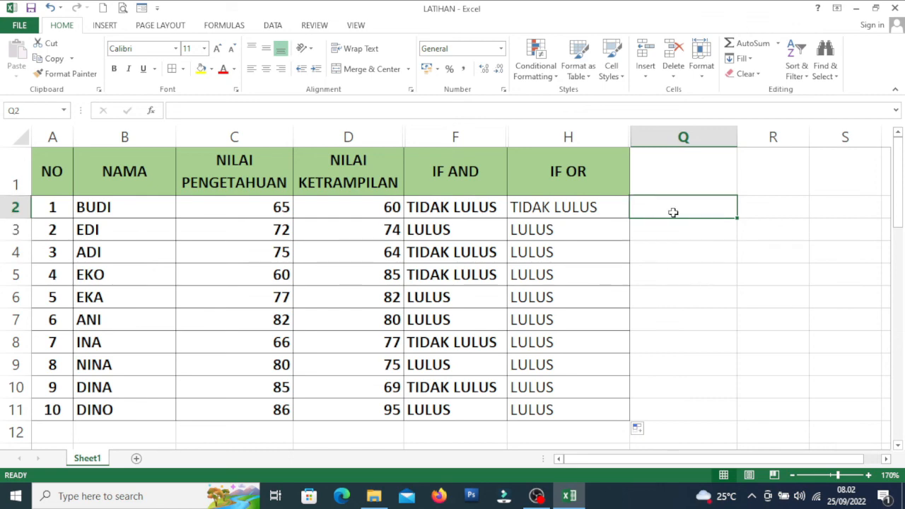